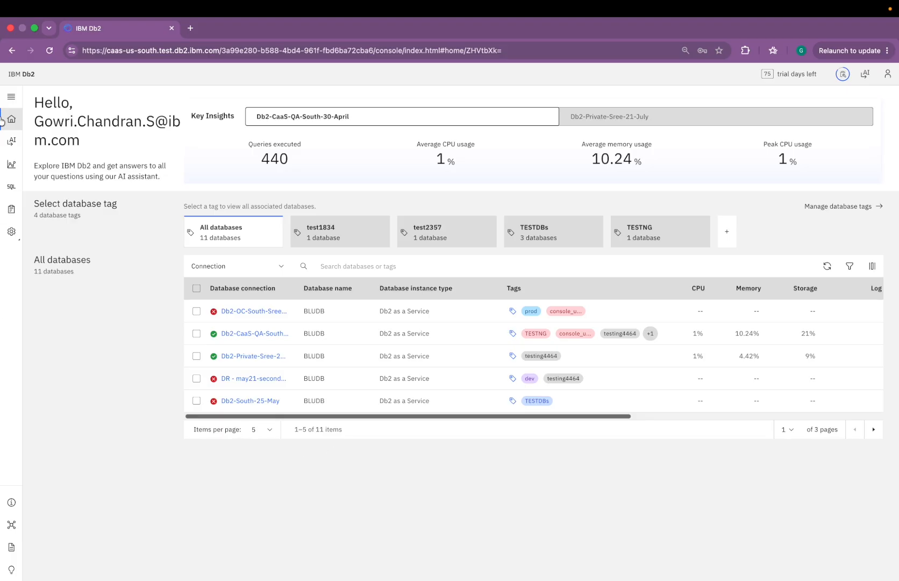
Step: Open Db2-CaaS-QA-South-30-April from the databases list and go to its User management
mouse_move(10, 237)
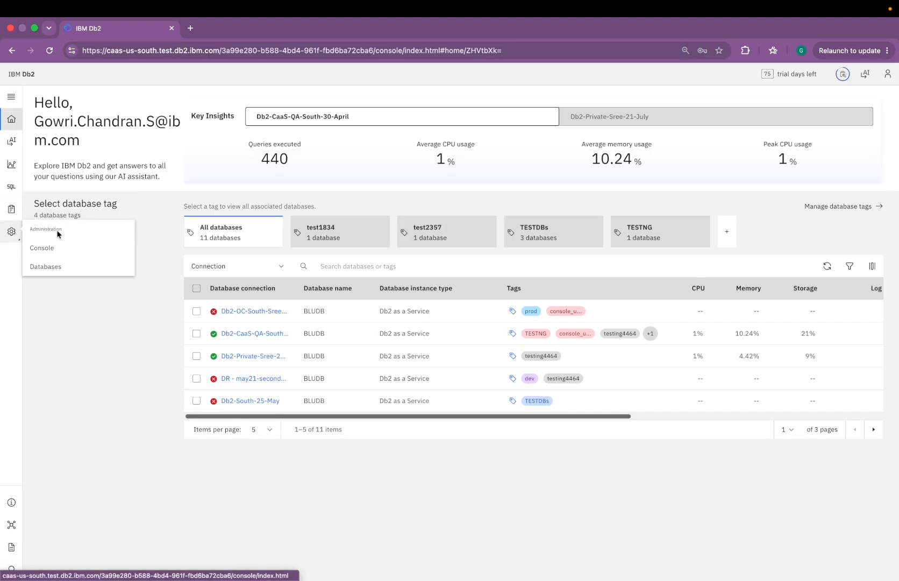
left_click(59, 263)
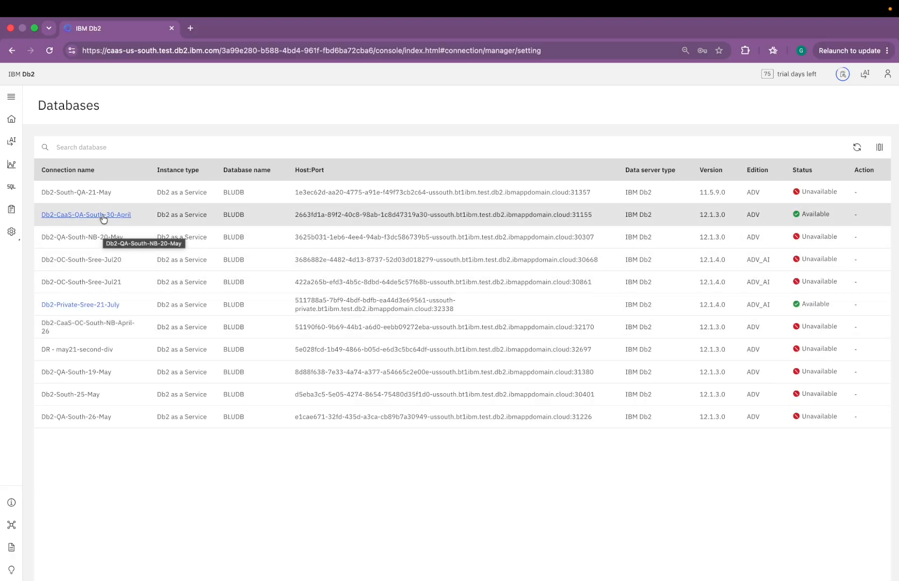
left_click(107, 214)
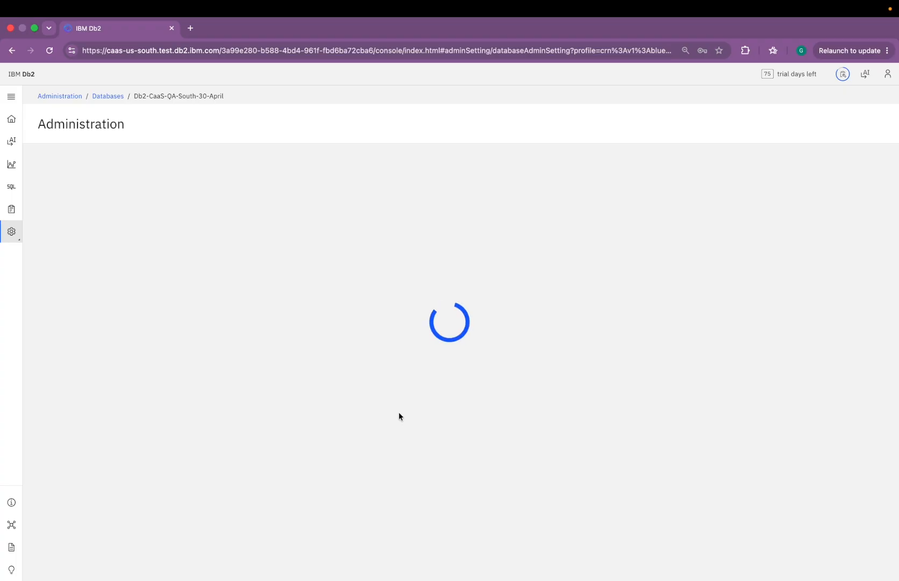
scroll(399, 415, "down", 5)
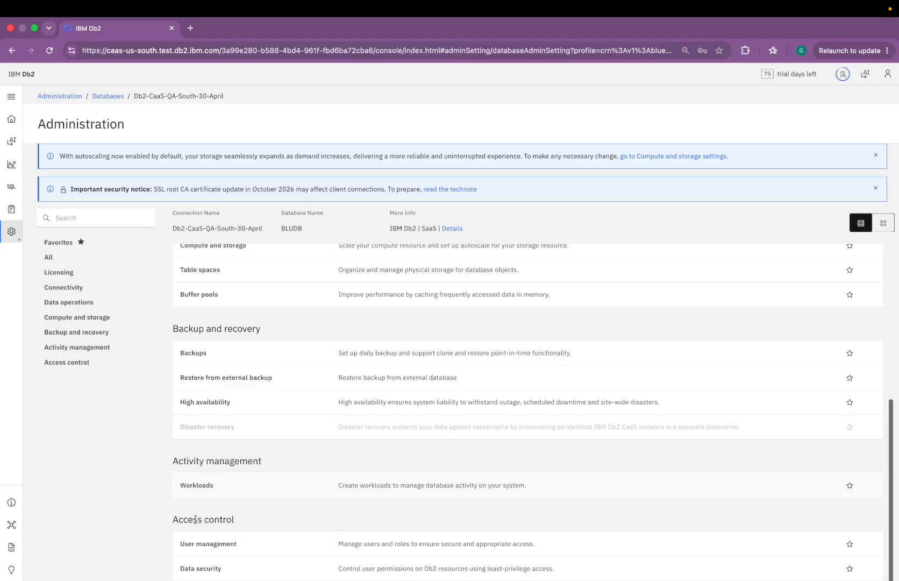
left_click(220, 544)
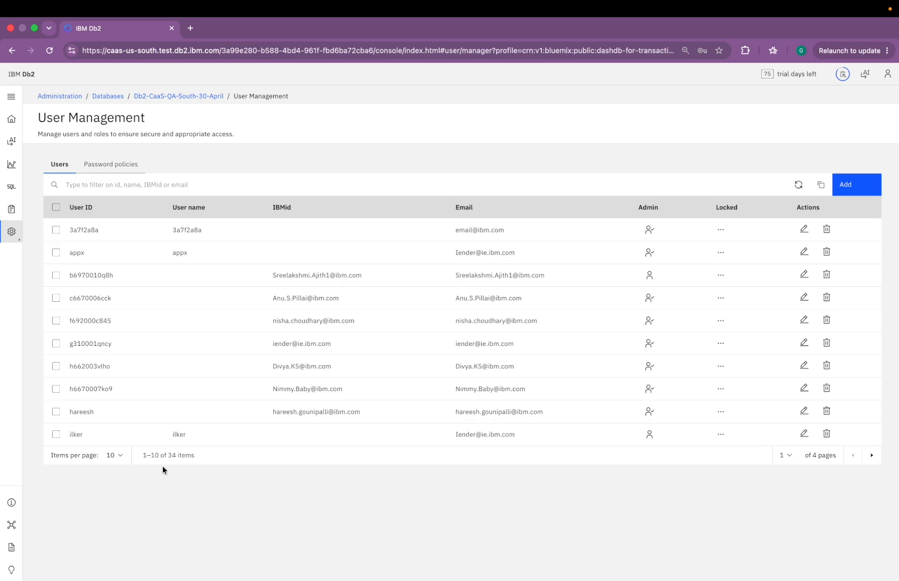
Step: Return from console administration to the database list and reopen Db2-CaaS-QA-South-30-April's user management
mouse_move(19, 234)
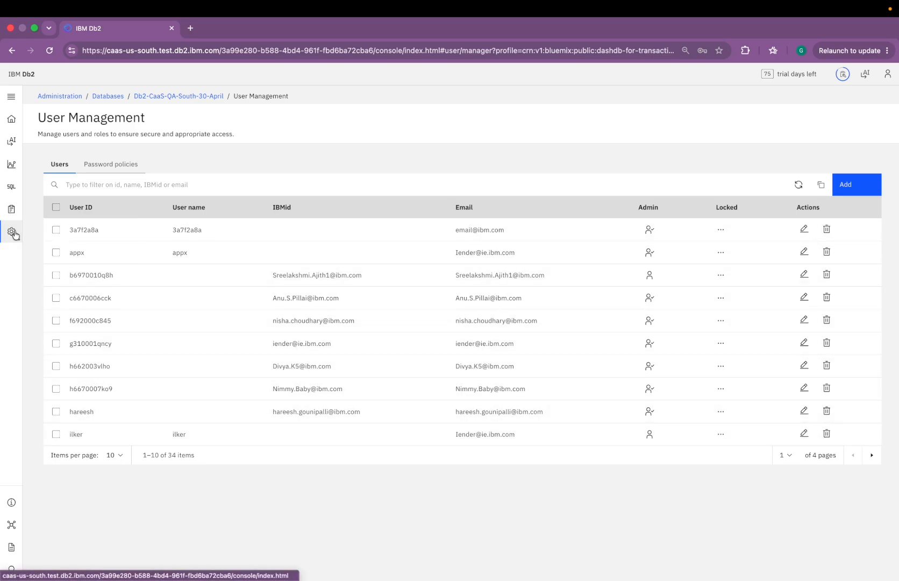
left_click(60, 249)
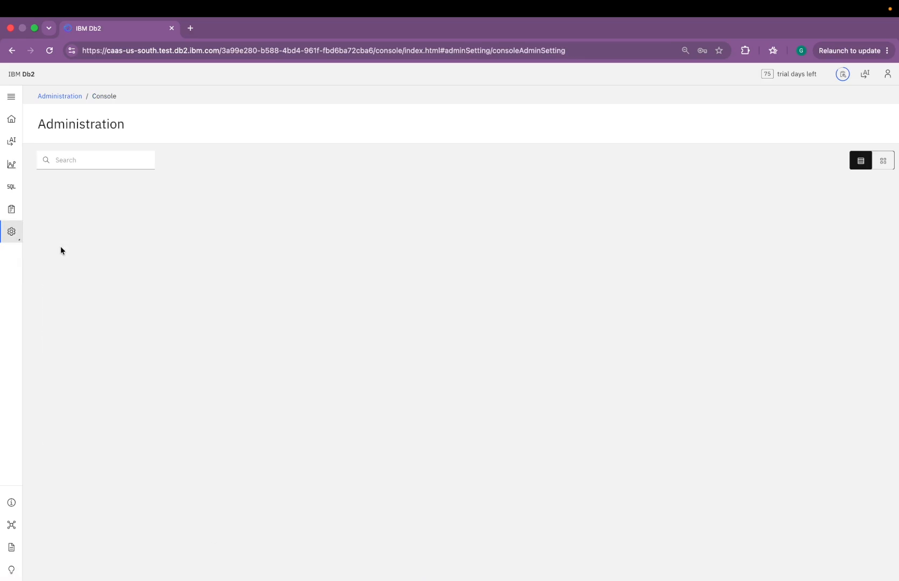
left_click(806, 160)
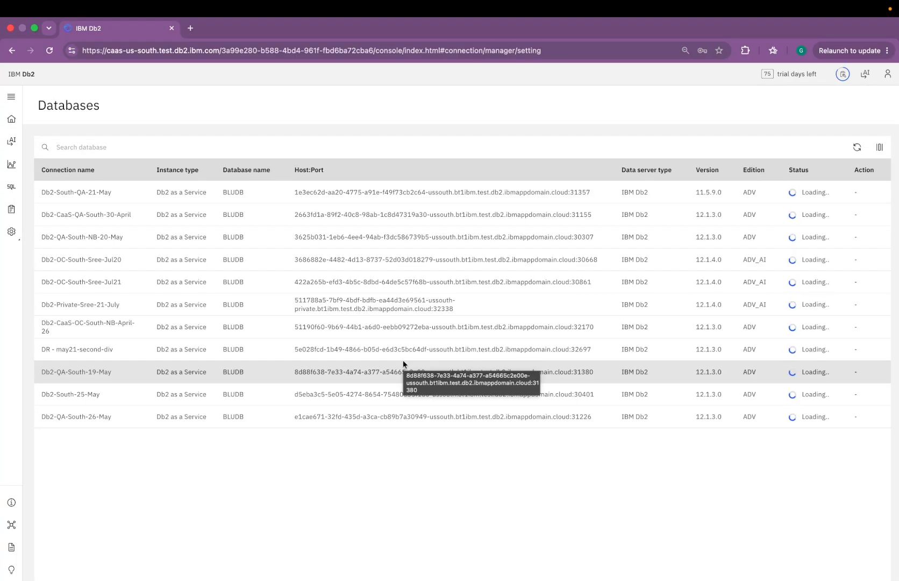
left_click(77, 215)
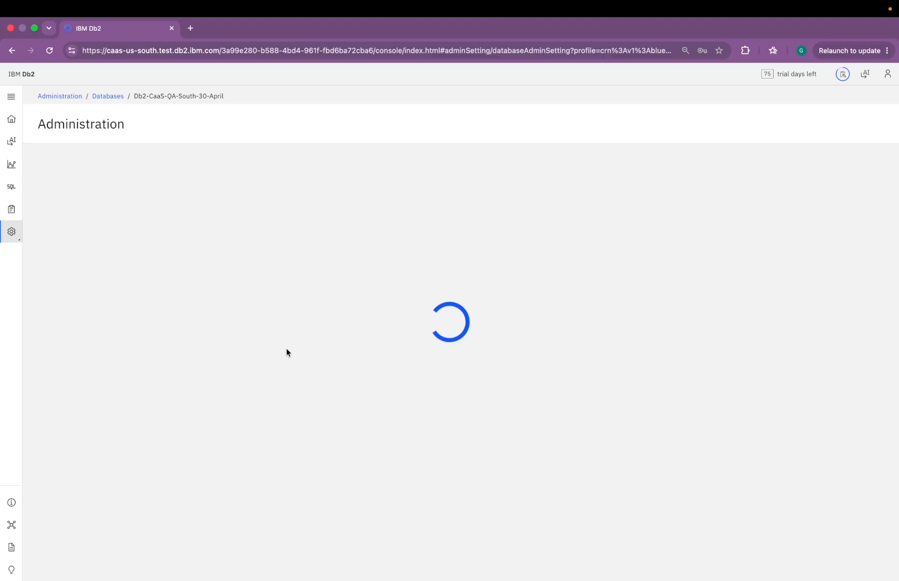
scroll(287, 352, "down", 5)
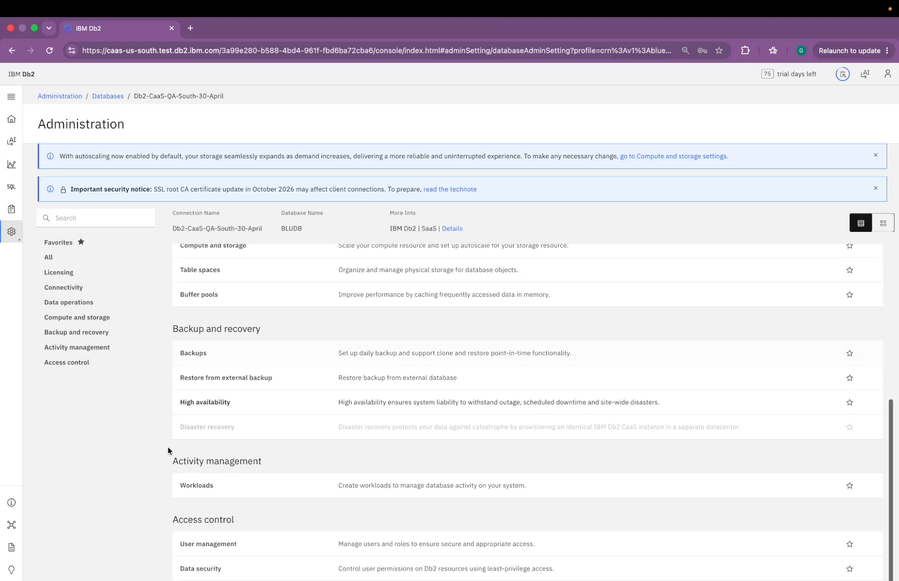
left_click(228, 550)
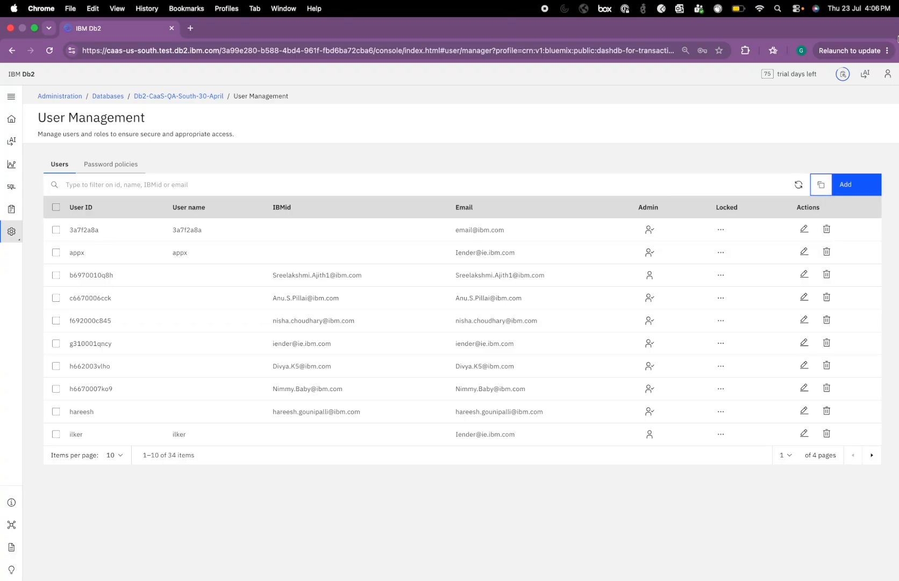
Step: Load the Db2 console login page in a new Incognito window, then return to the original window
left_click(849, 50)
left_click(763, 127)
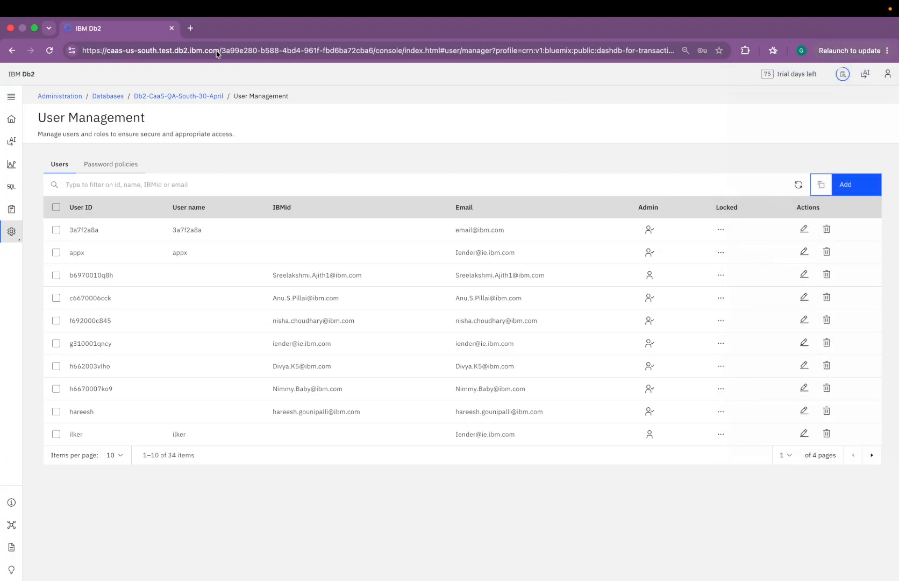
key("super+v")
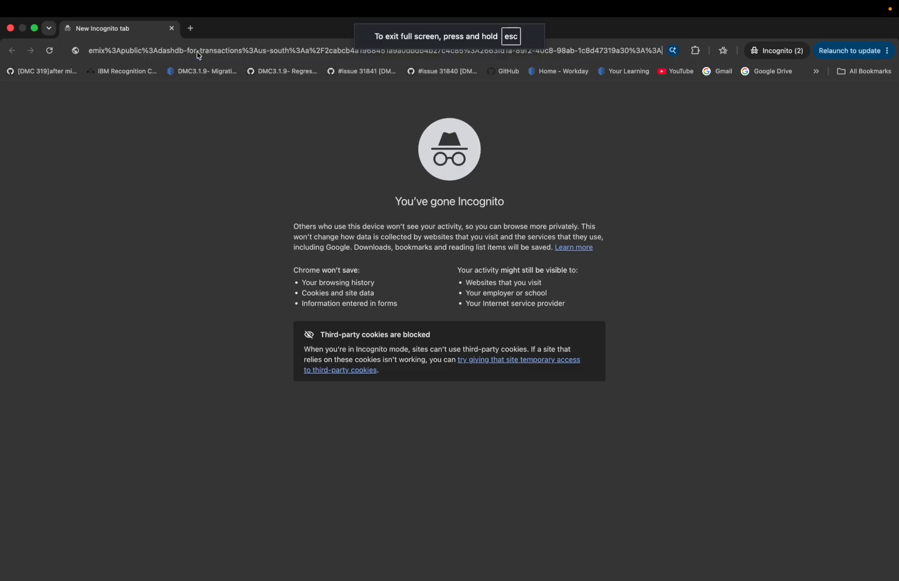
key("Return")
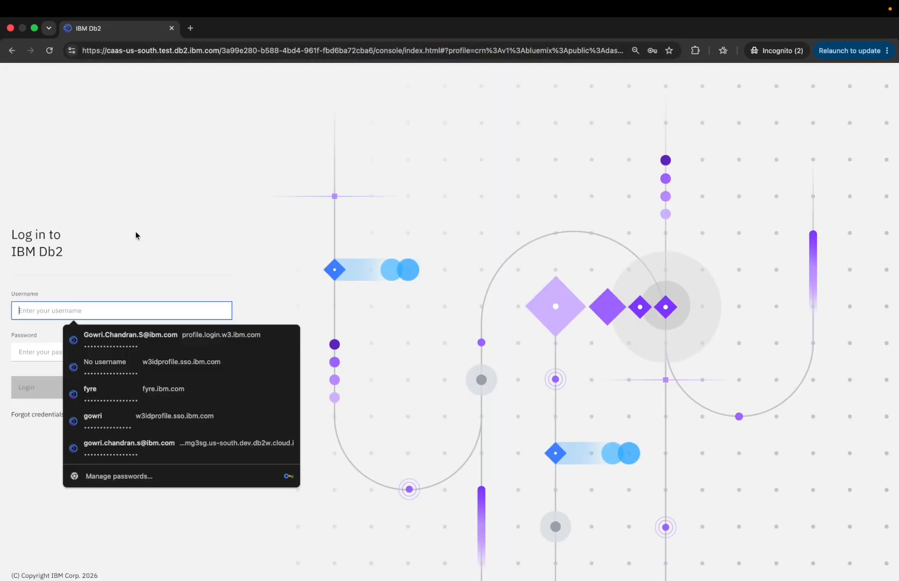
left_click(136, 235)
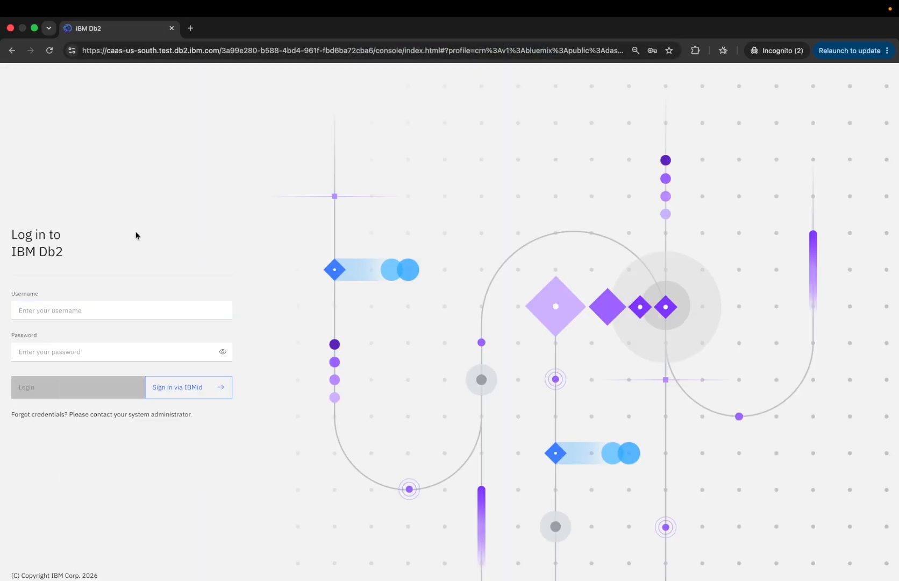
key("ctrl+Left")
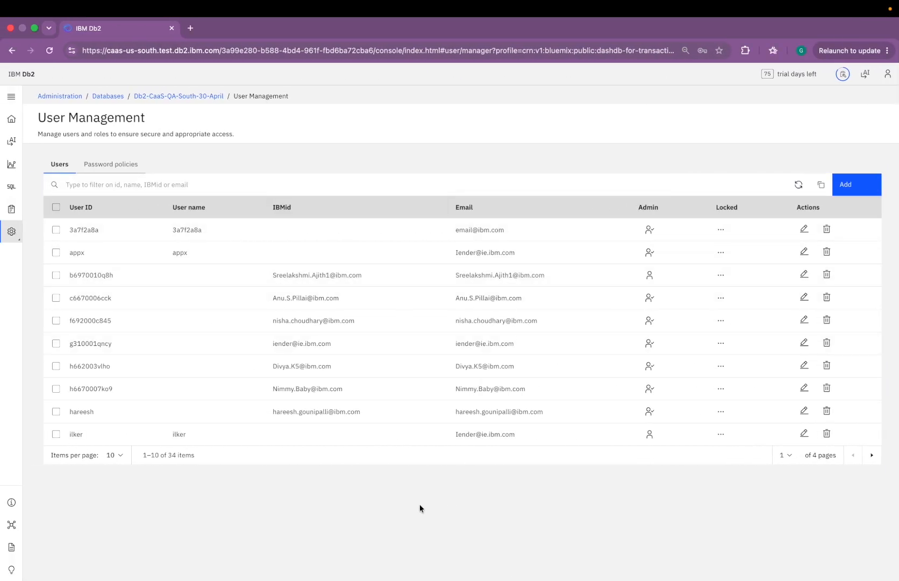
Step: Open the Add user form from the Users tab
left_click(862, 187)
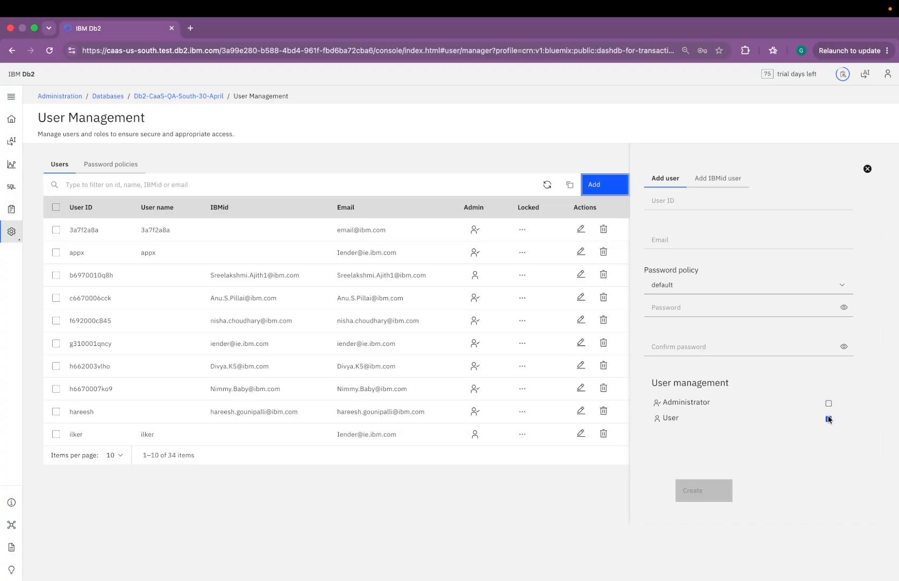
Step: Enter test_user as the user ID and fill in the user's e-mail address
left_click(667, 197)
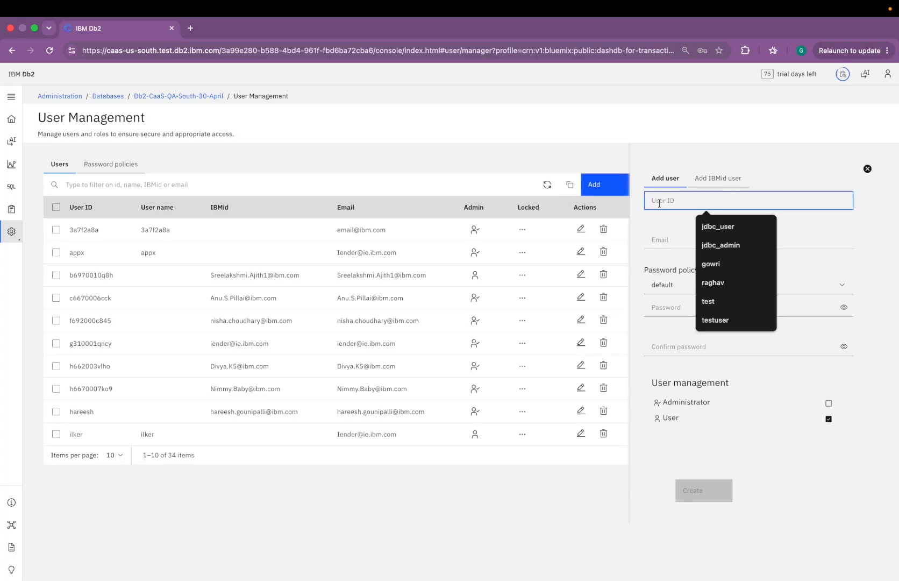
type("tes")
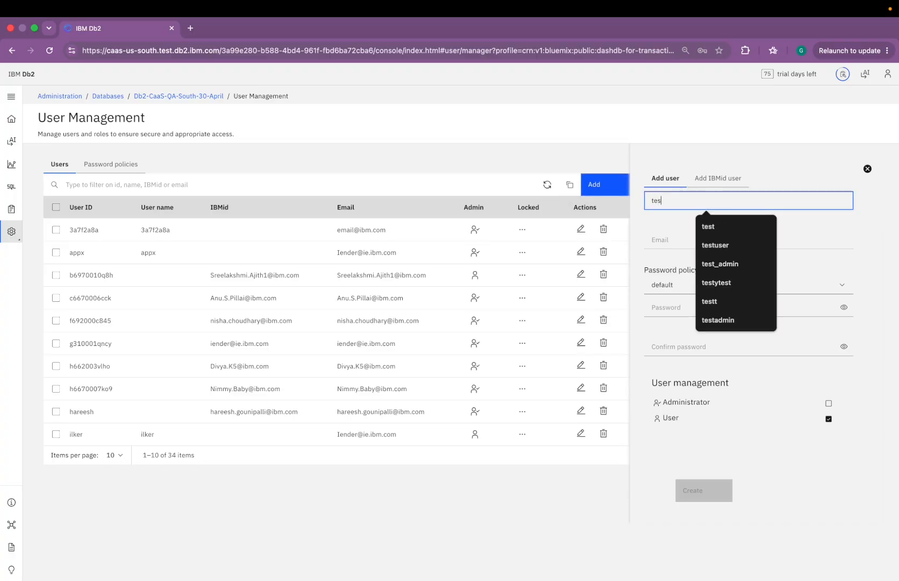
type("t_user")
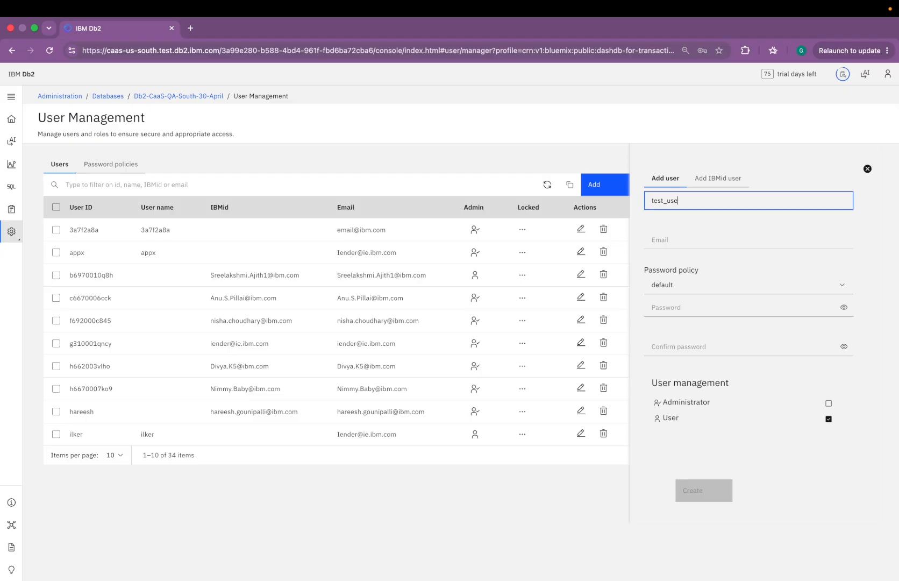
left_click(669, 241)
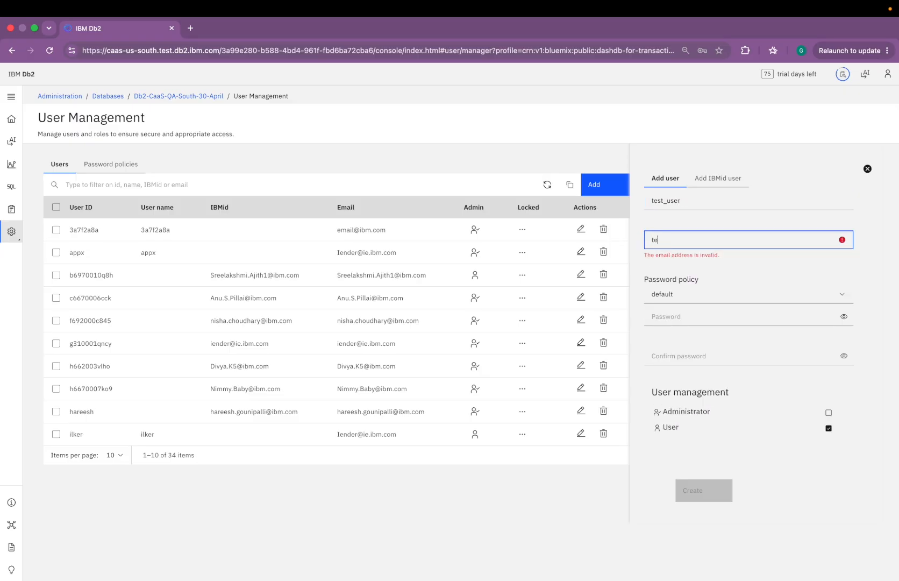
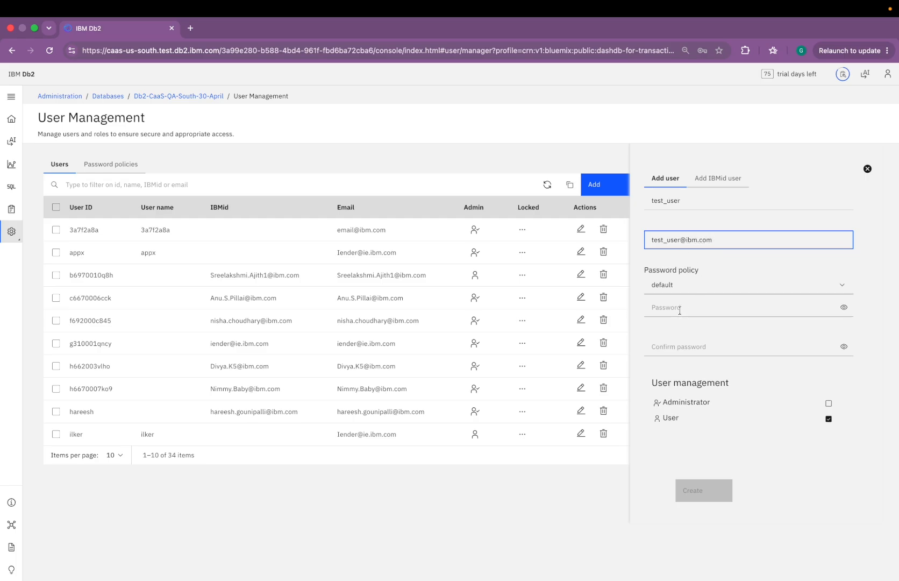
Step: Keep the default password policy, enter and confirm the password, and check Administrator
left_click(679, 308)
left_click(669, 286)
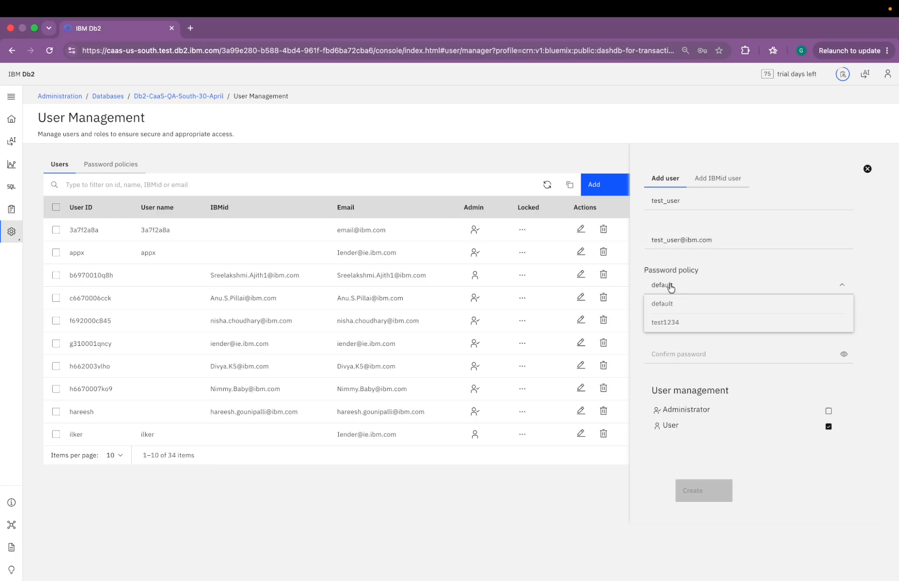
left_click(641, 335)
left_click(661, 308)
type("••••")
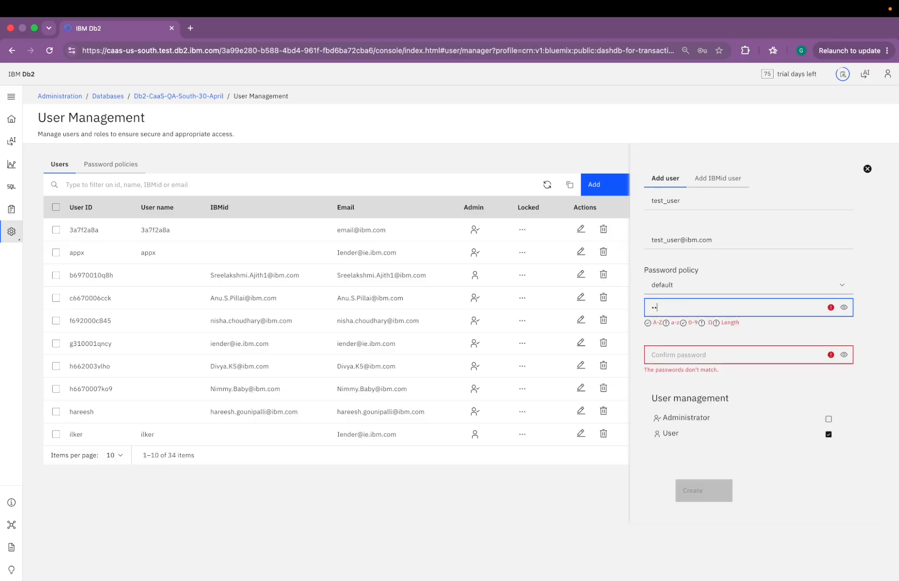
type("•••••••••••")
left_click(669, 345)
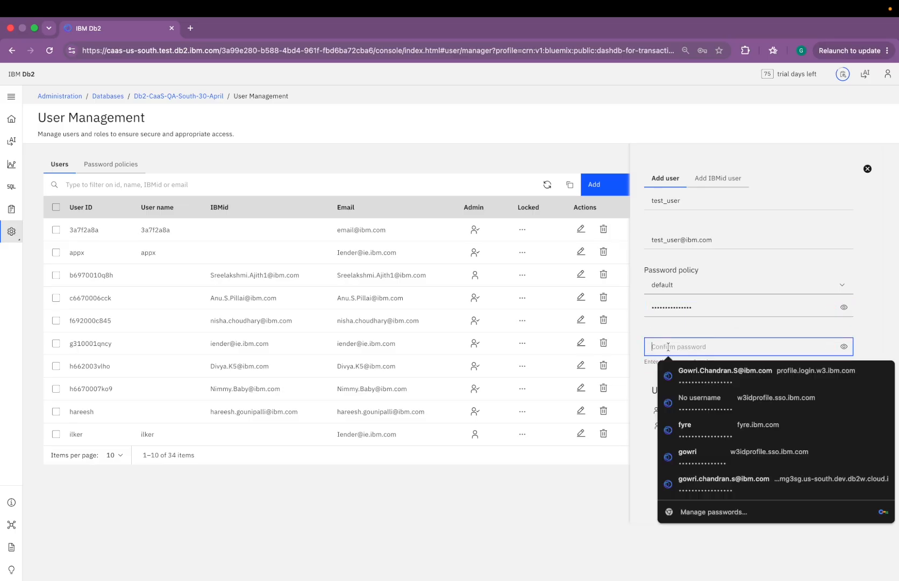
type("•••••••••••")
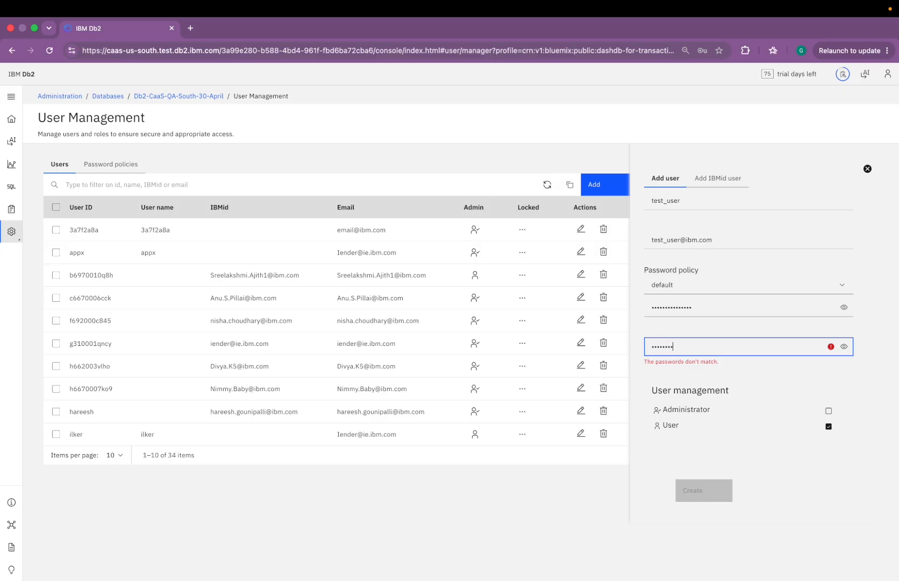
type("••••")
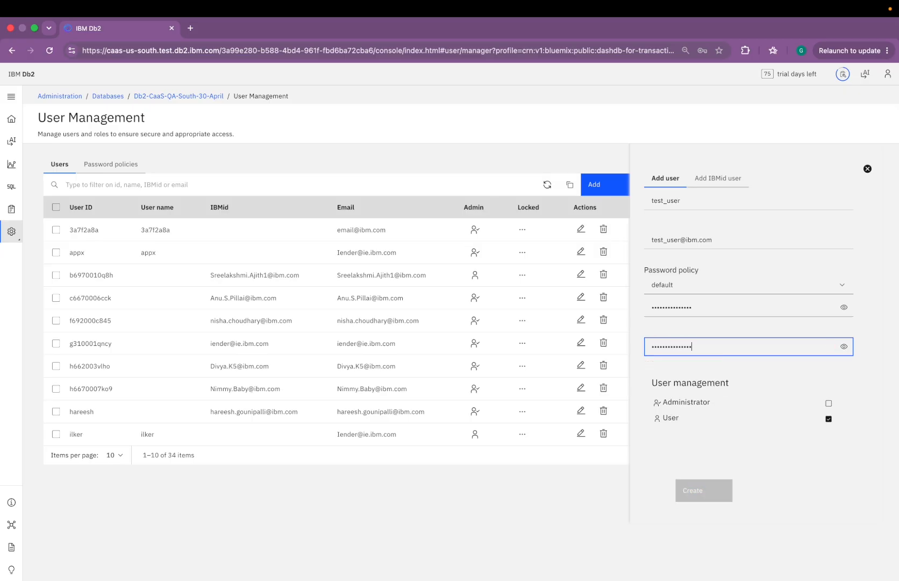
left_click(828, 403)
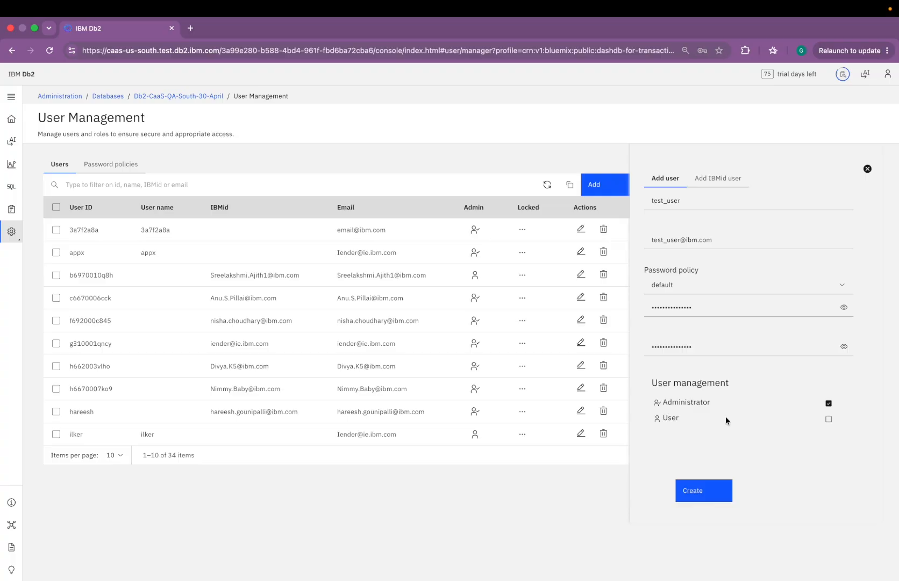
Step: Create user test_user, bringing the users list to 35 items
left_click(701, 490)
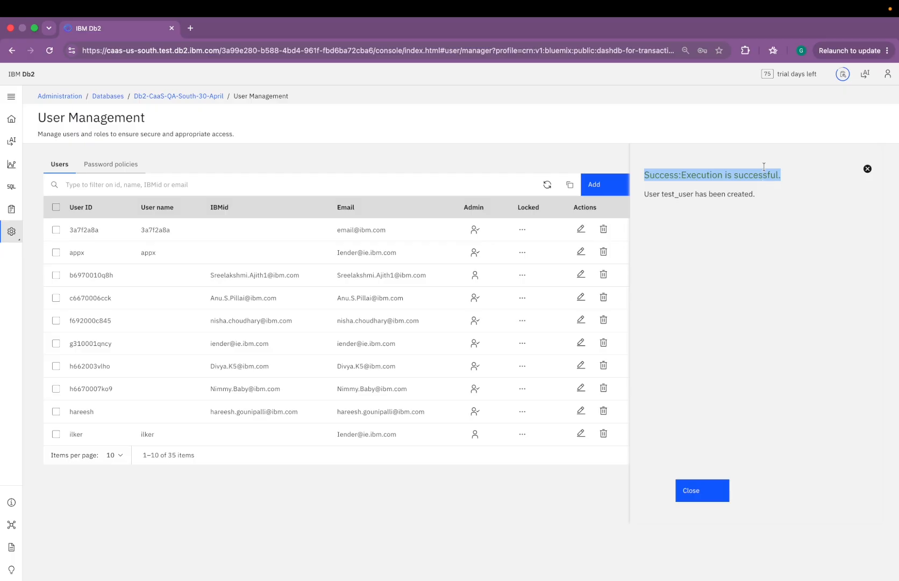
Step: Filter the users list by 'tes' and open test_user for editing
left_click(867, 168)
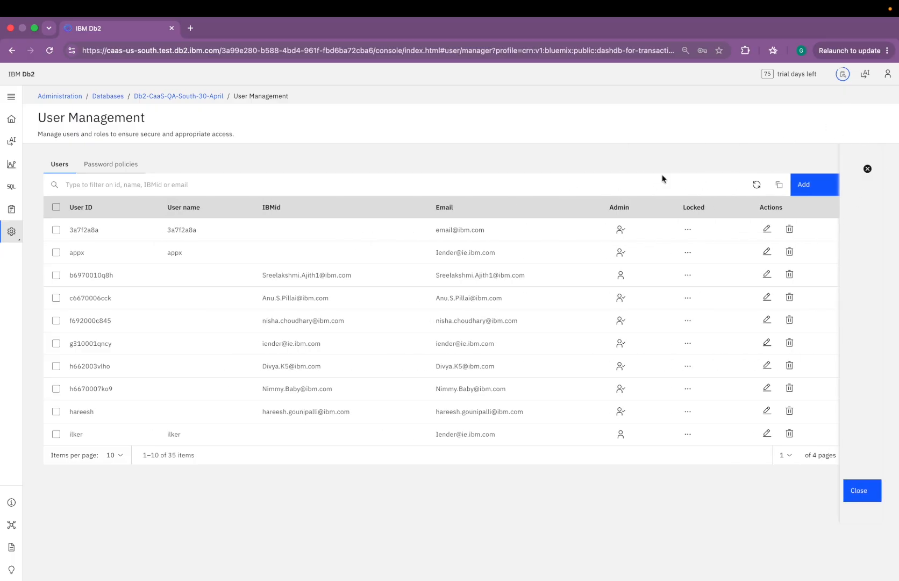
left_click(139, 189)
type("tes")
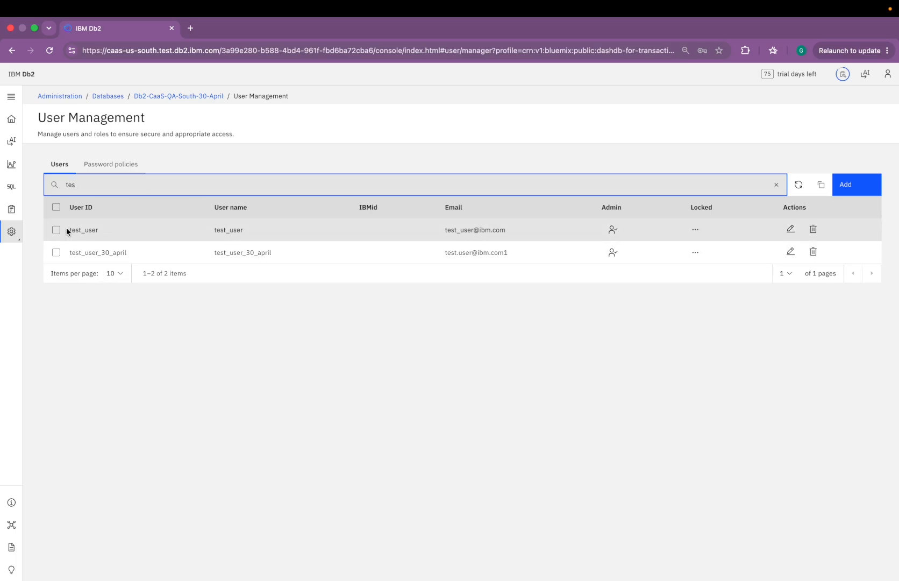
left_click_drag(67, 230, 107, 231)
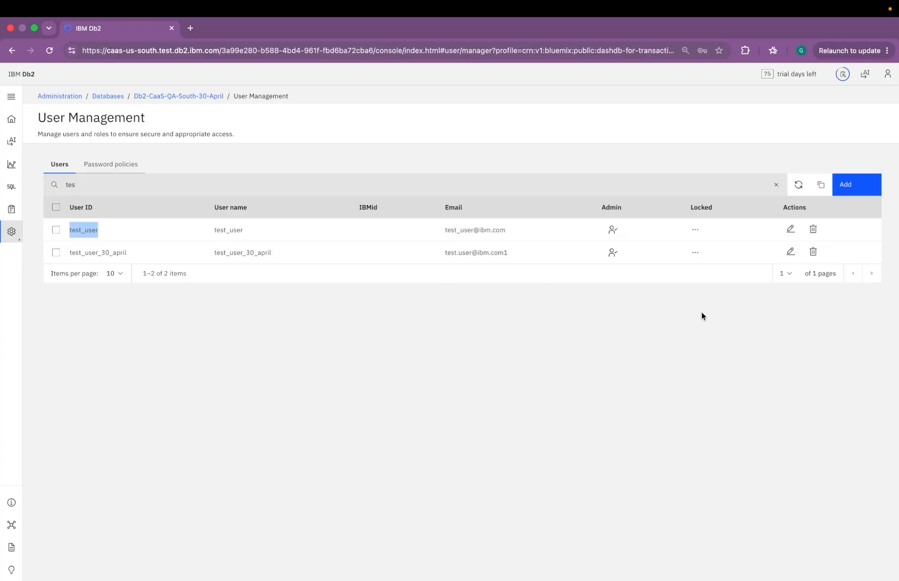
left_click(791, 229)
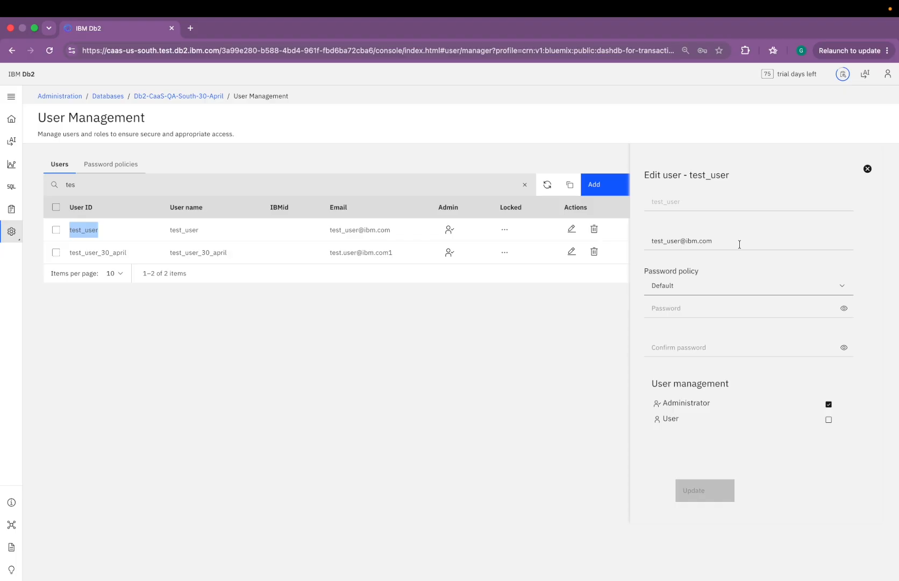
Step: Append 1 to test_user's e-mail, switch its role to User, and save
left_click(717, 240)
type("1")
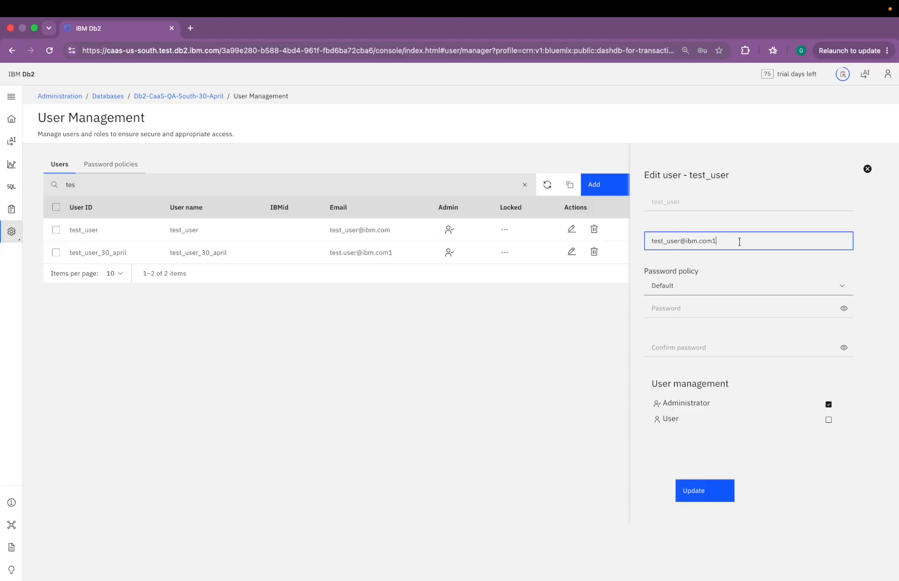
left_click(828, 419)
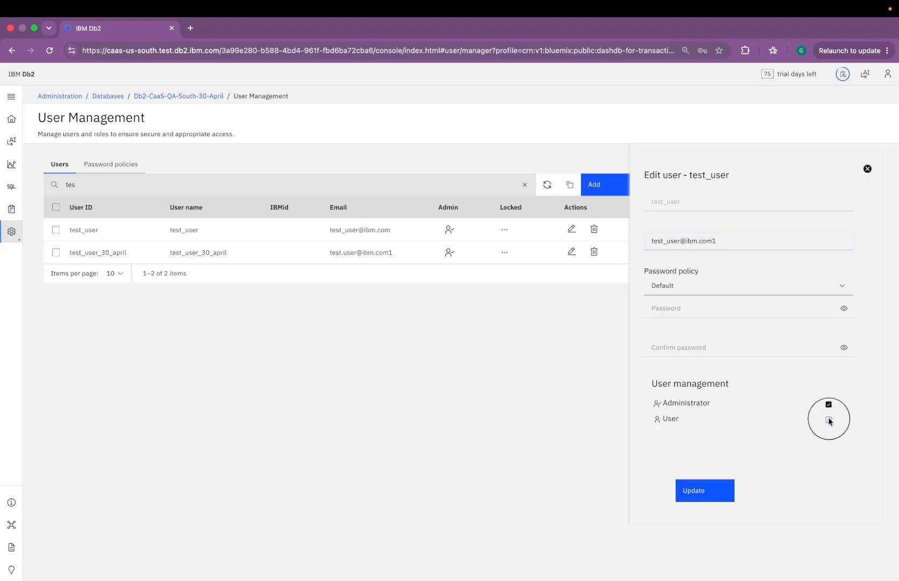
left_click(700, 492)
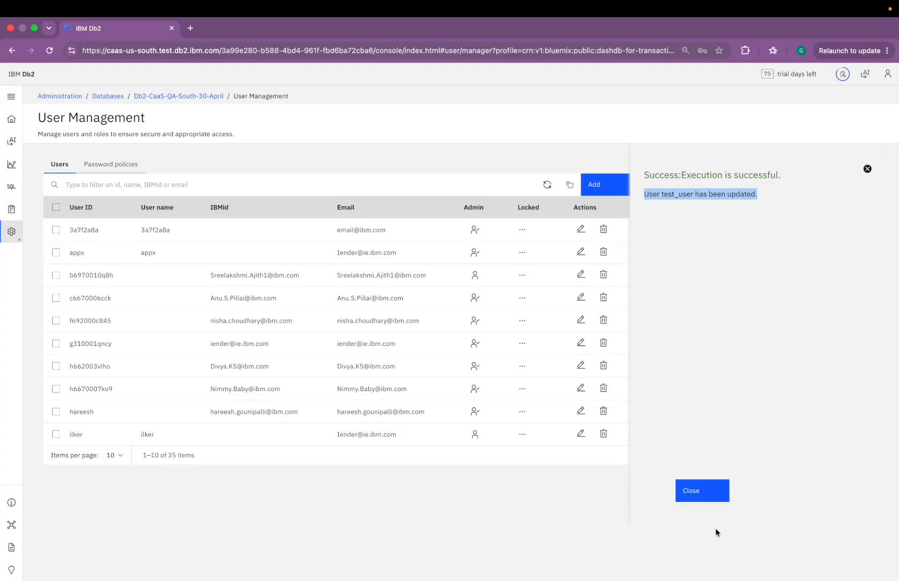
Step: Delete test_user, leaving test_user_30_april as the only match for 'test'
left_click(703, 491)
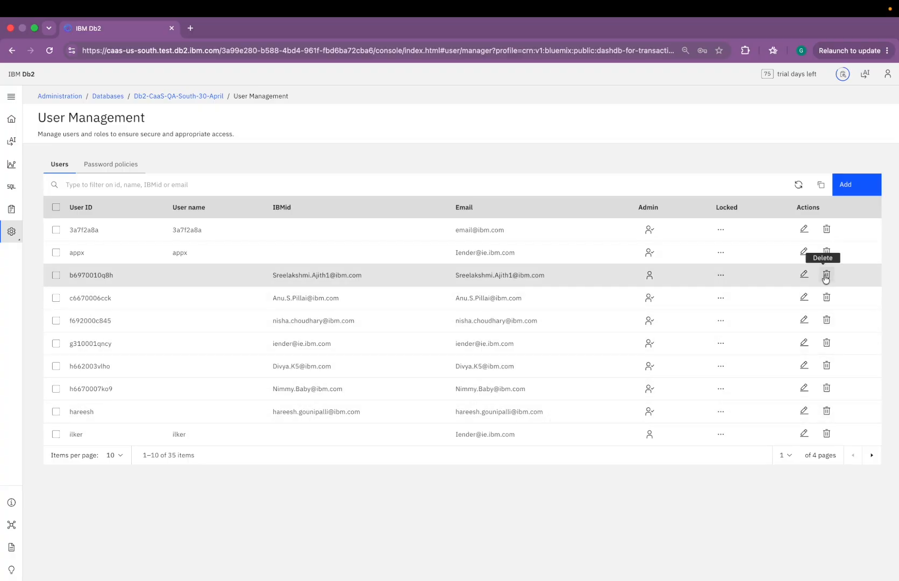
left_click(826, 275)
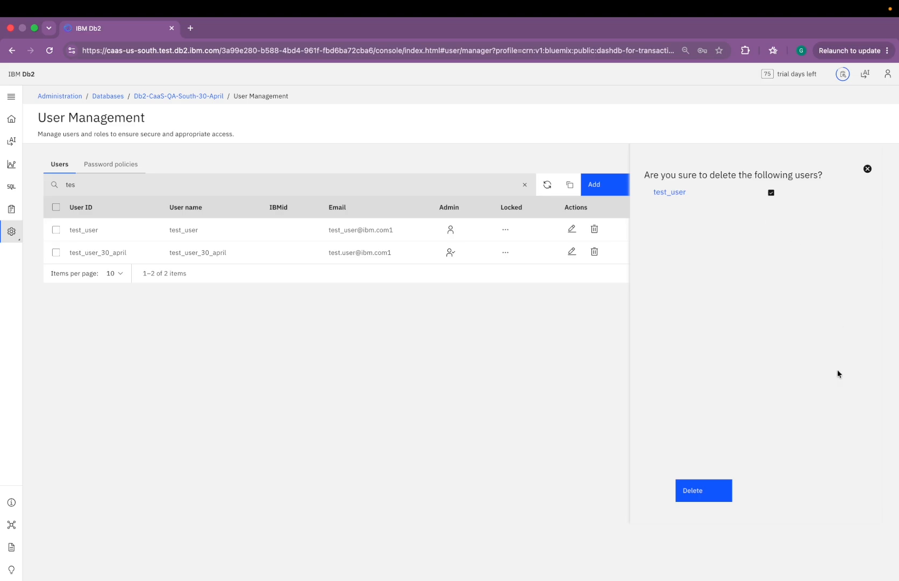
left_click(703, 491)
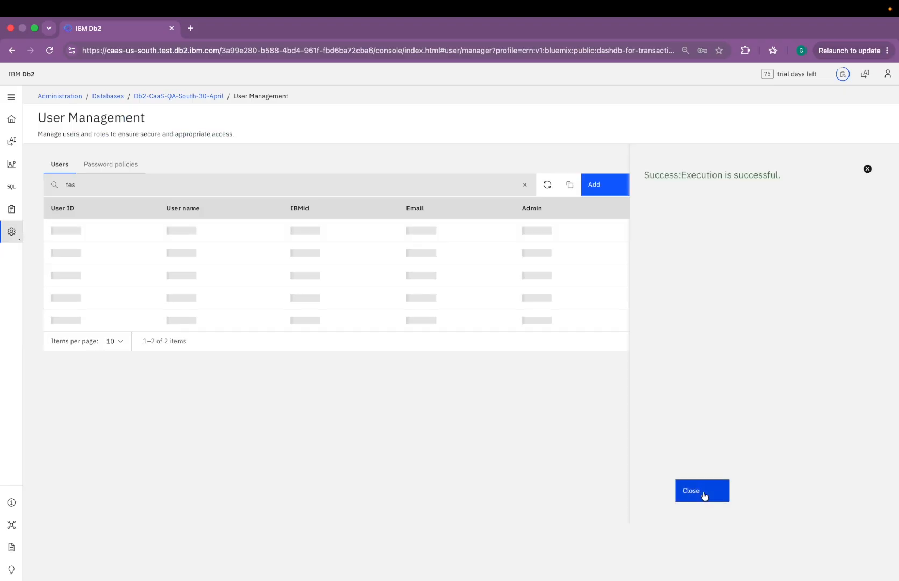
left_click(90, 183)
type("t")
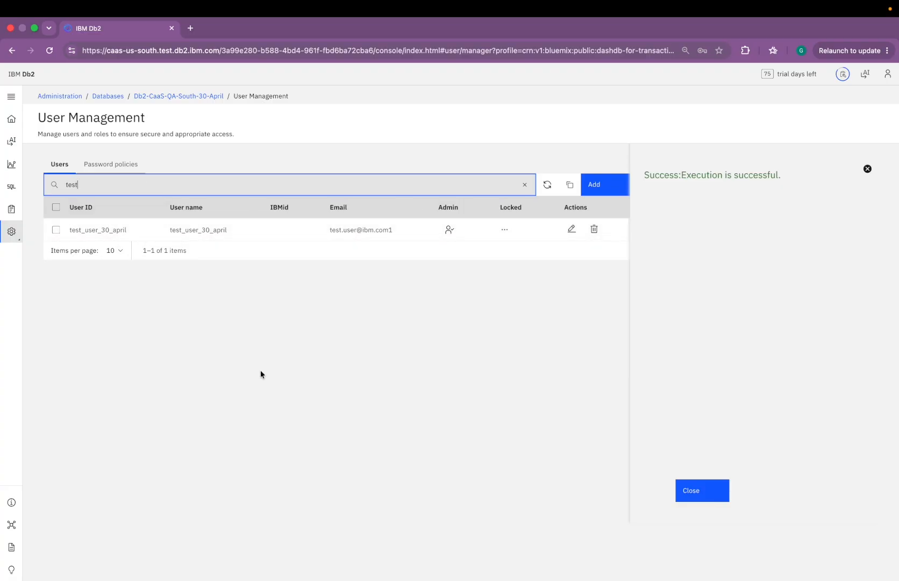
left_click(866, 170)
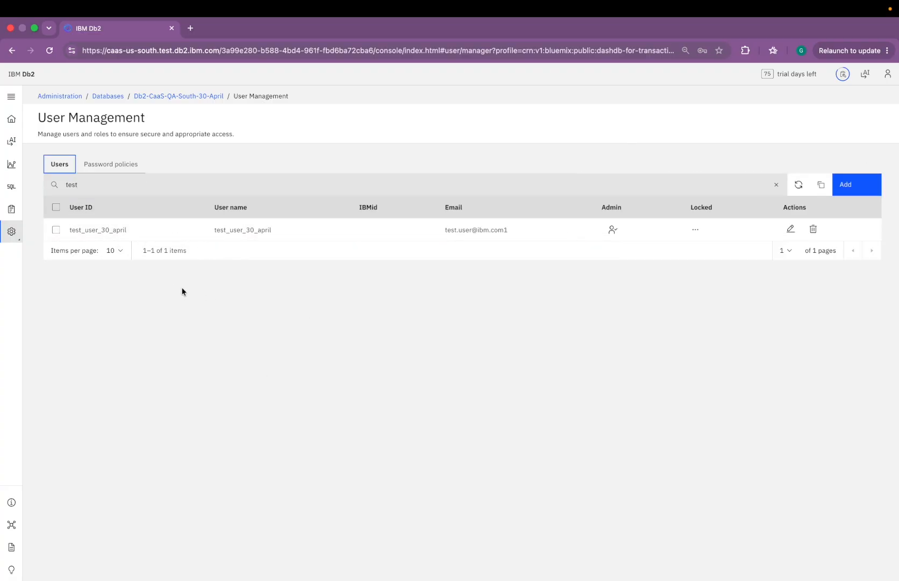
Step: Open a new Add policy form from the Password policies list showing default and test1234
left_click(105, 166)
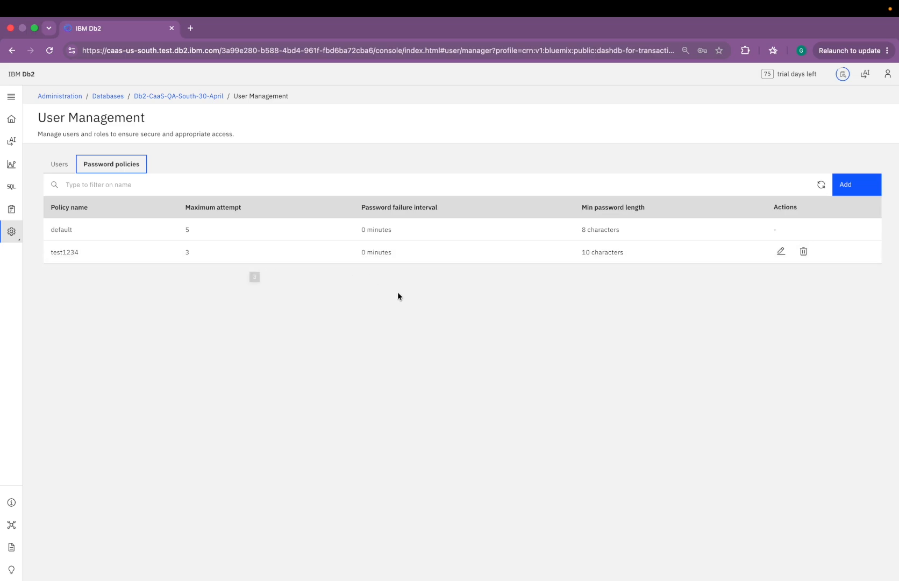
key("Tab")
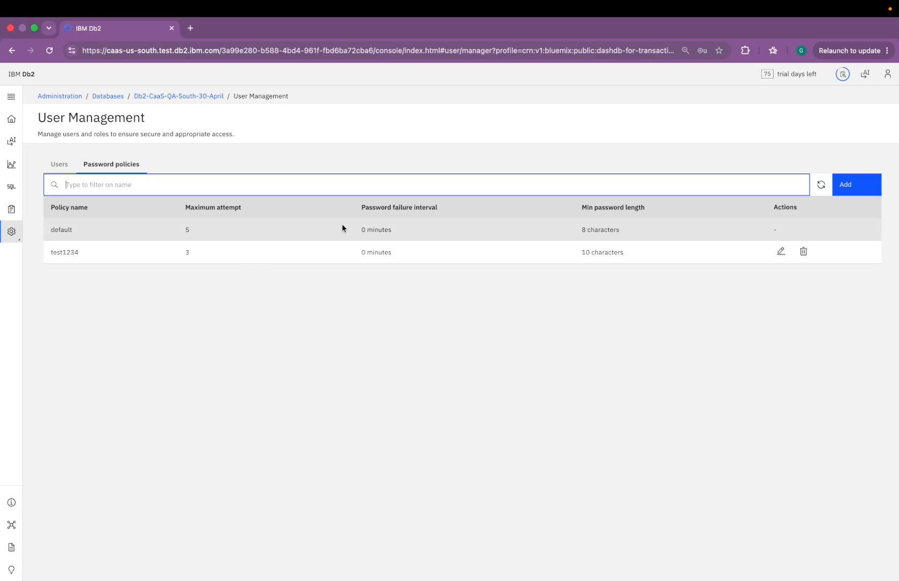
left_click_drag(44, 229, 107, 231)
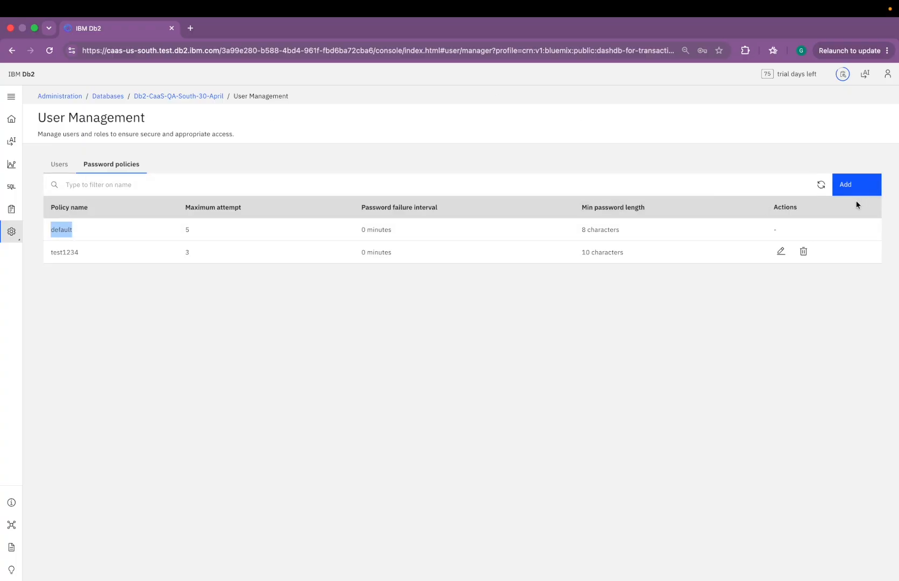
left_click(847, 188)
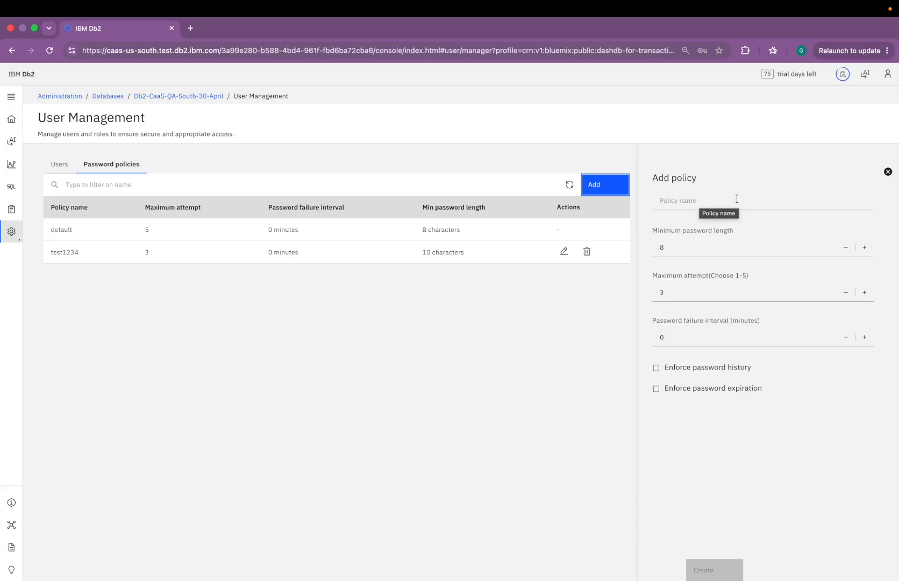
Step: Create policy test2: minimum length 9, 5 attempts, 2-minute interval, history and expiration enforced
left_click(698, 199)
type("test2")
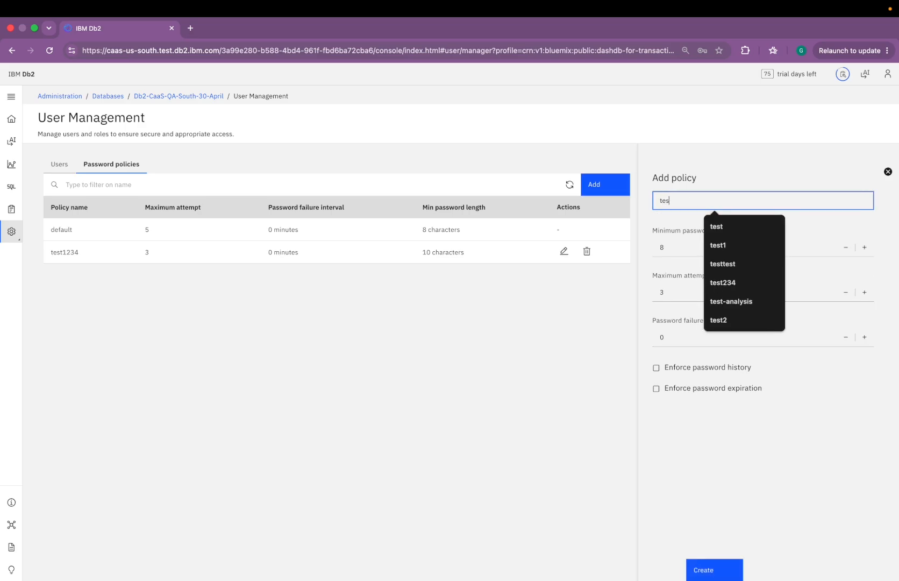
left_click(864, 246)
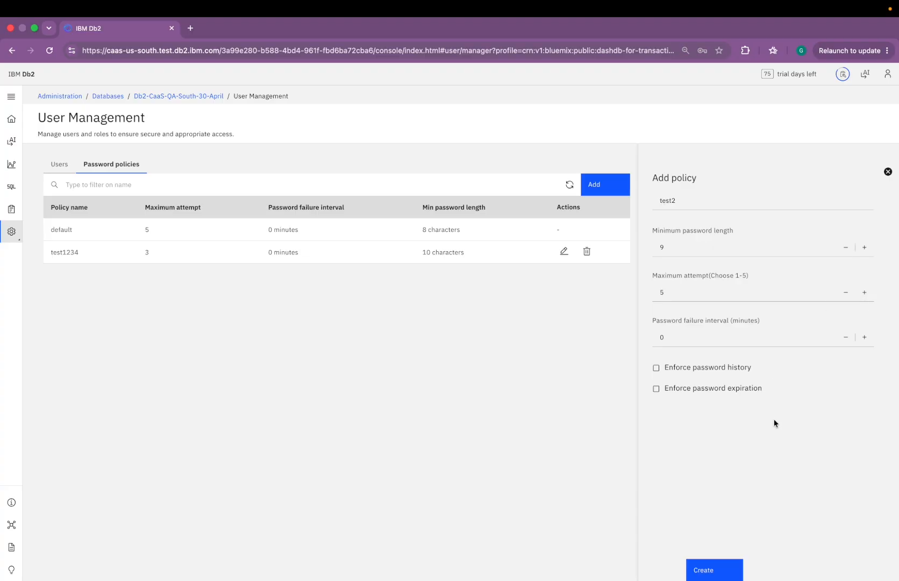
double_click(864, 336)
left_click(656, 369)
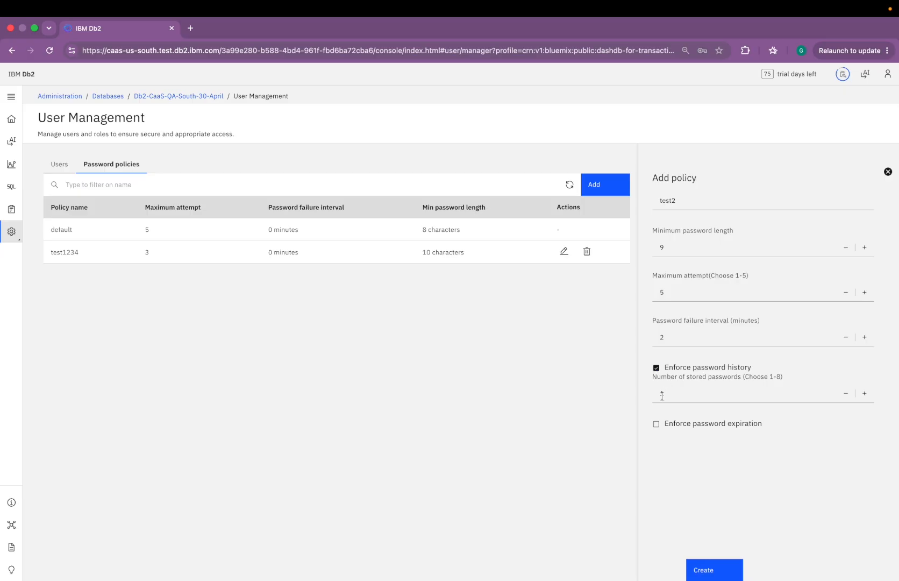
left_click(656, 424)
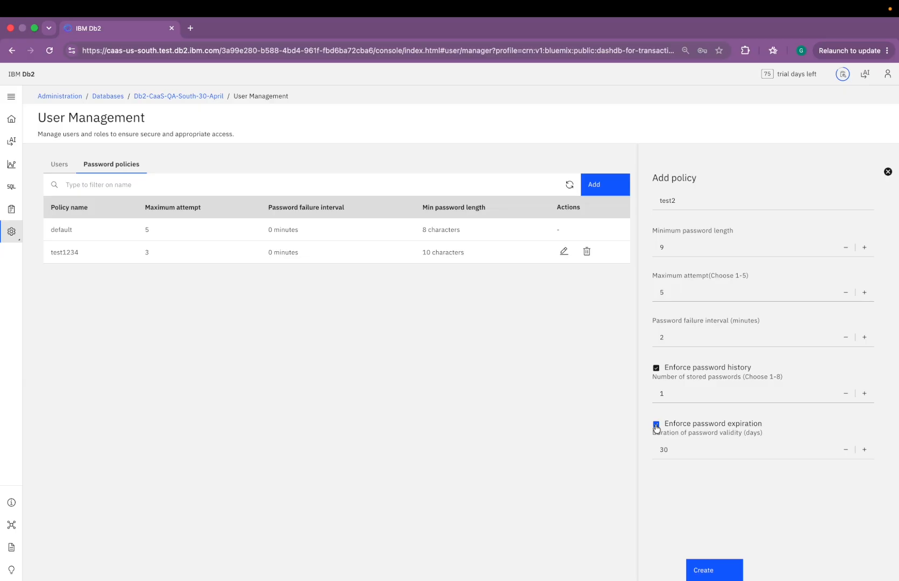
left_click(711, 573)
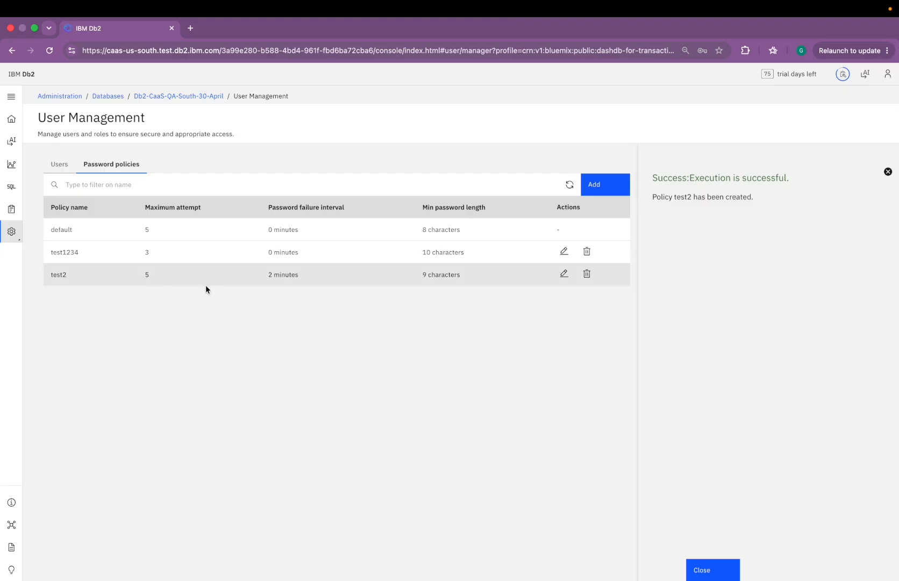
Step: Raise policy test2's minimum password length from 9 to 10 and save the update
left_click(710, 571)
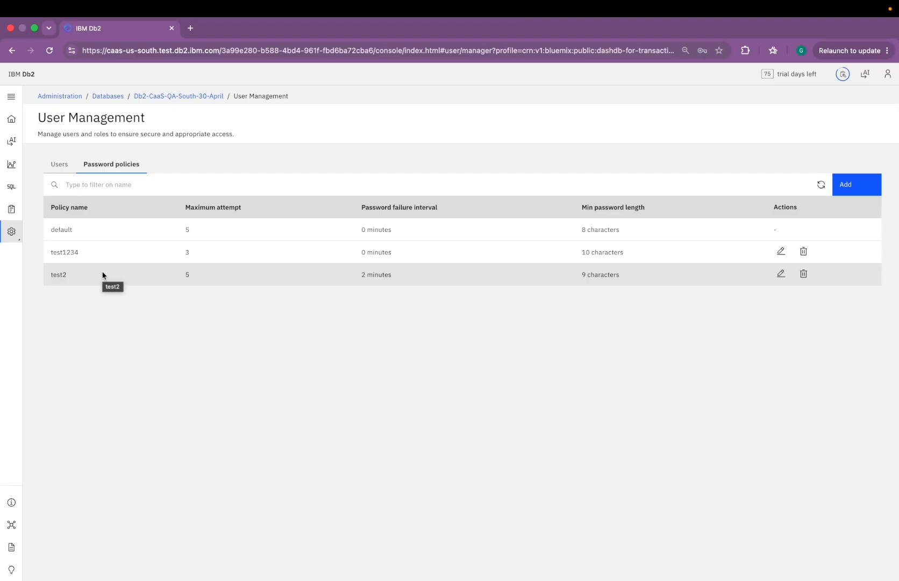
left_click(780, 275)
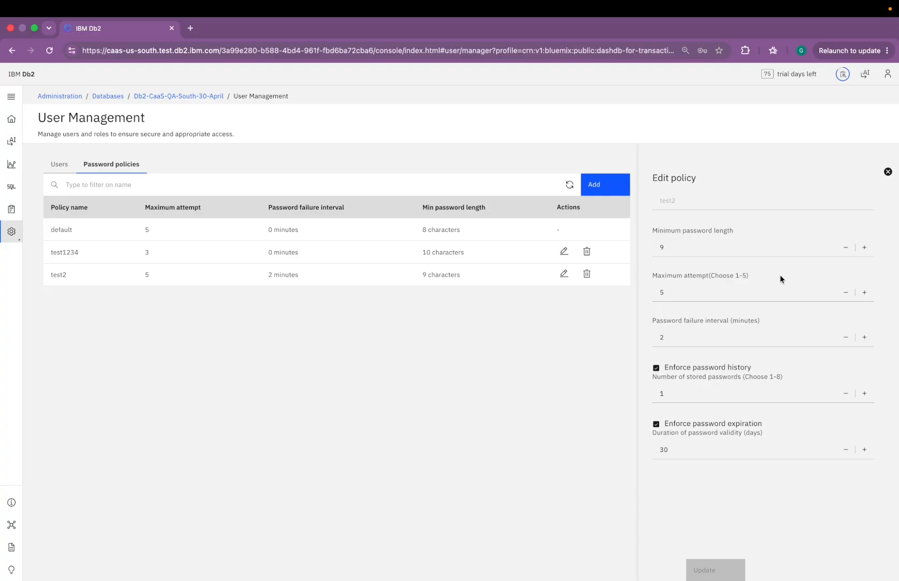
left_click(868, 254)
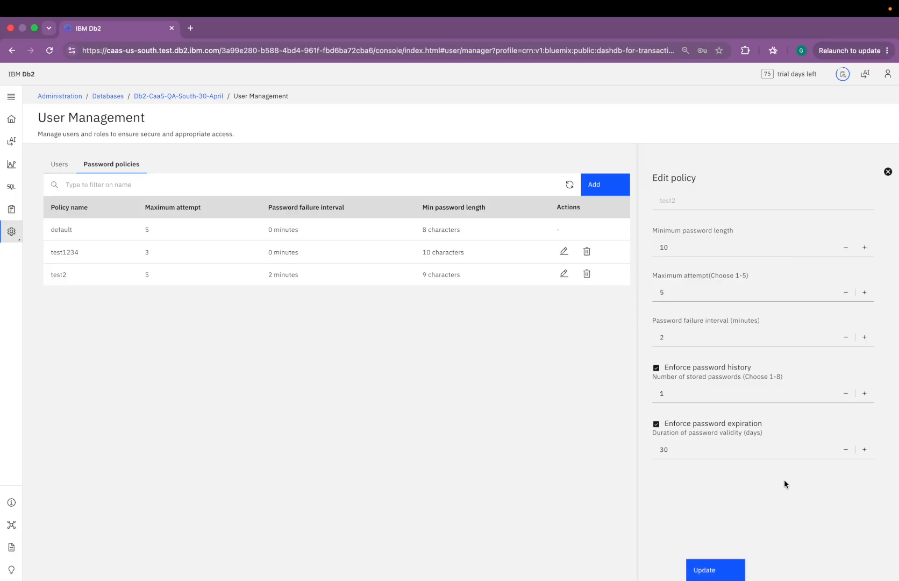
left_click(724, 567)
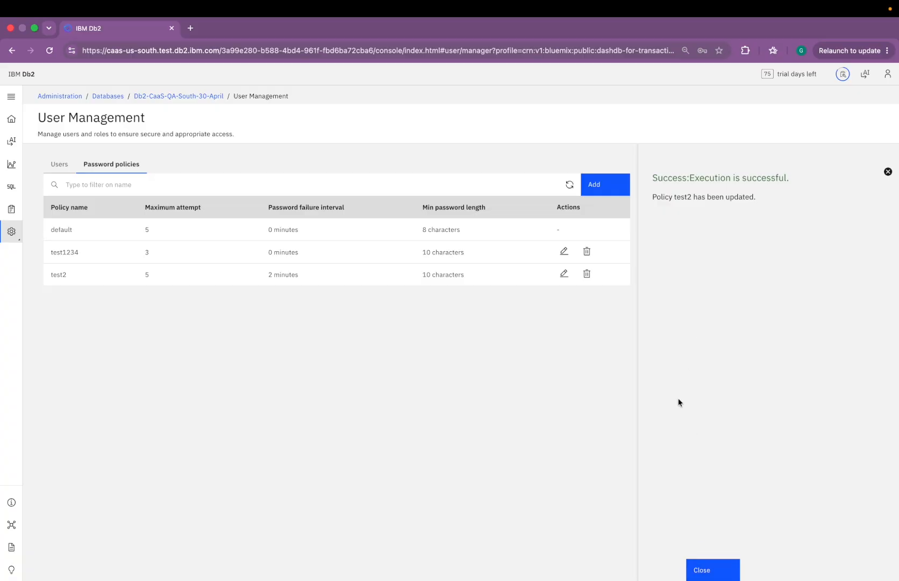
left_click(705, 568)
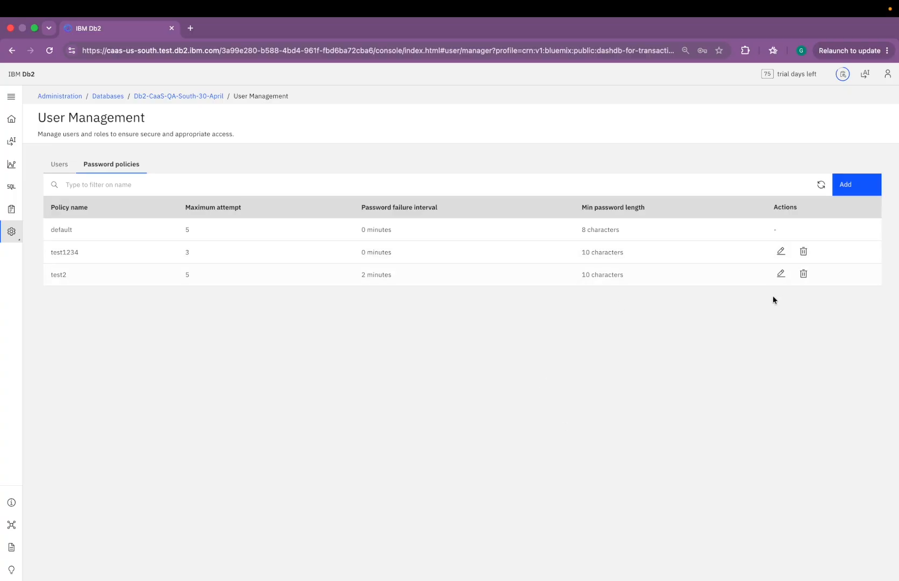
Step: Delete the test2 password policy, leaving the default and test1234 policies
left_click(803, 275)
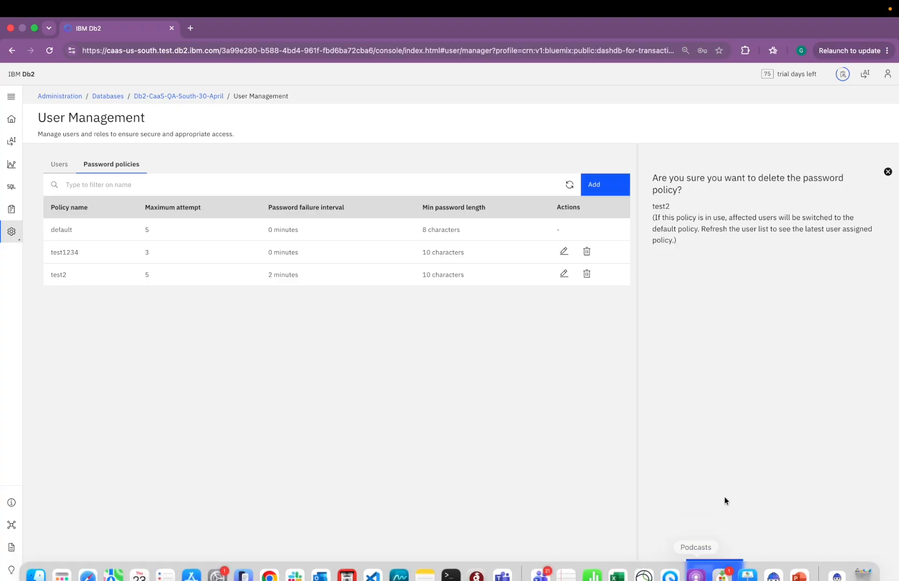
left_click(703, 573)
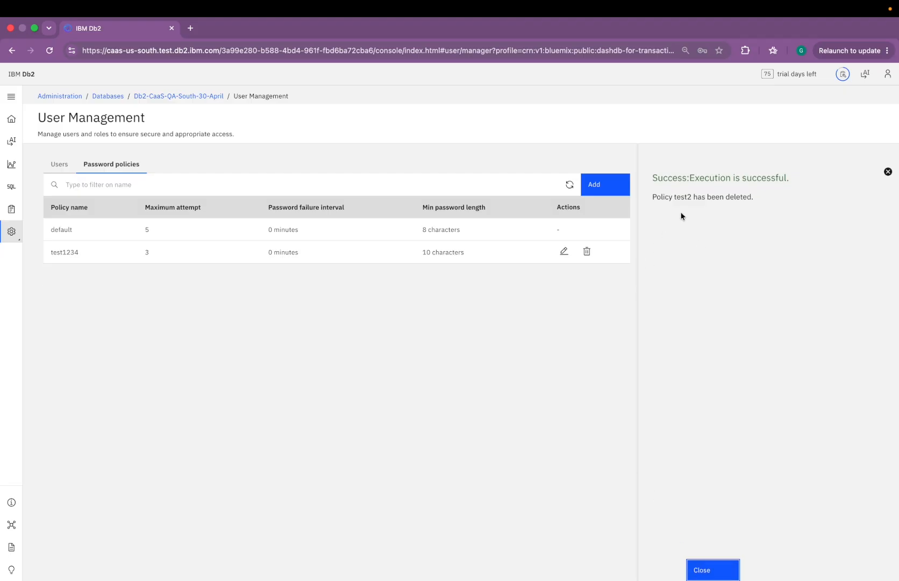
left_click(707, 573)
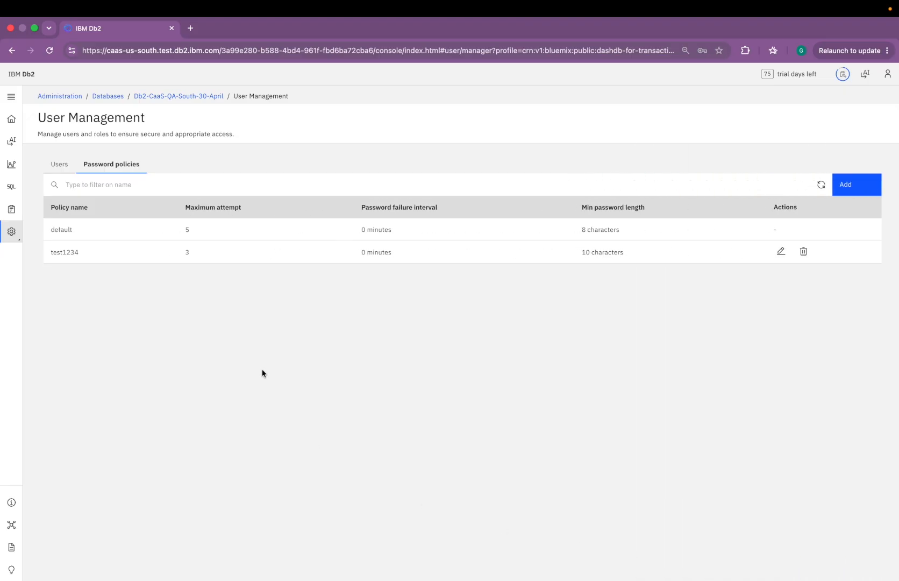